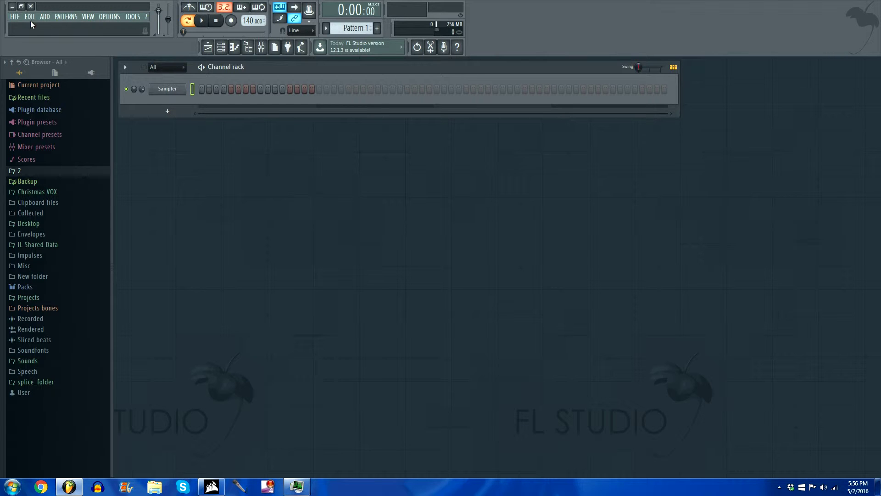
- Create a new project from the minimal "Basic with limiter" template
left_click(13, 17)
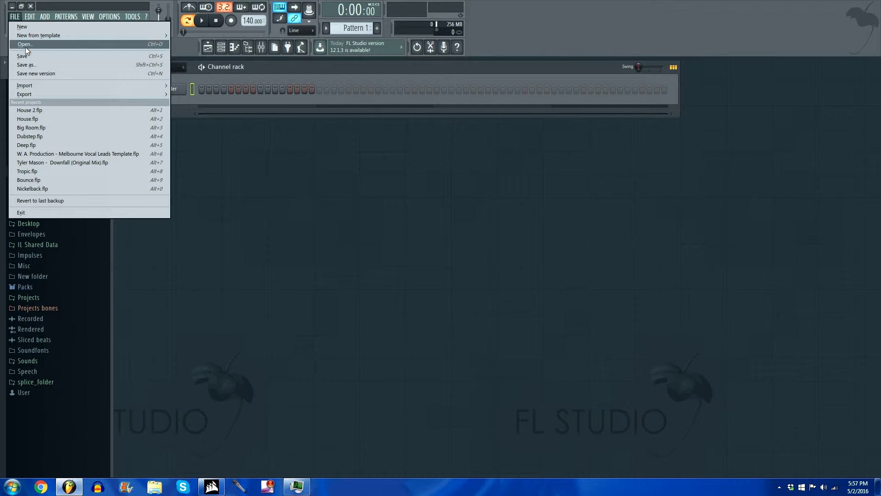
mouse_move(27, 33)
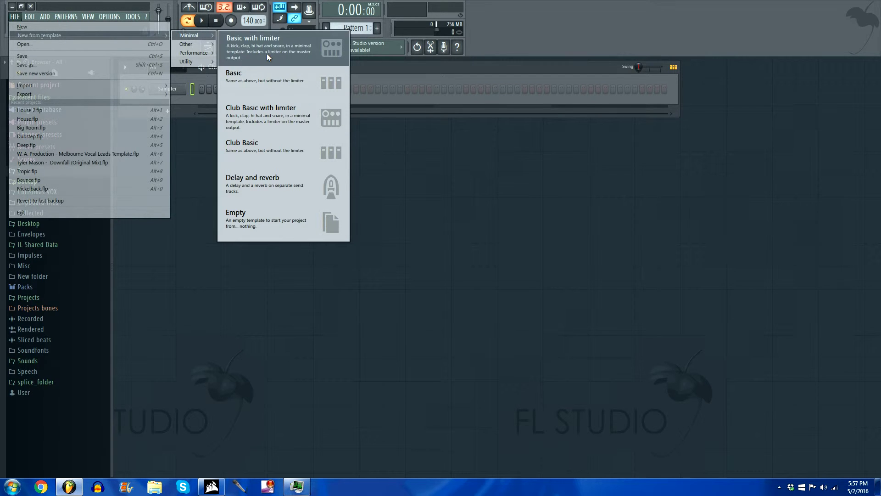
left_click(280, 53)
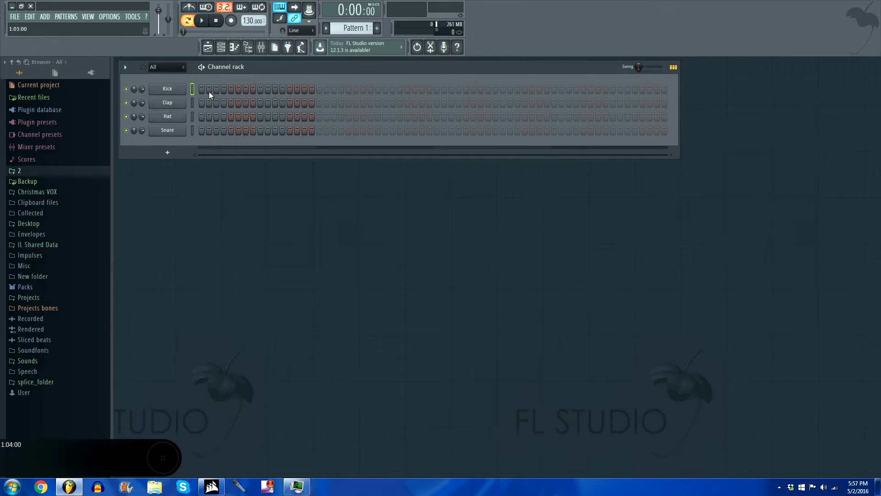
- Show and hide the channel rack, playlist and mixer windows to look over the template project
left_click(220, 52)
left_click(208, 51)
left_click(208, 47)
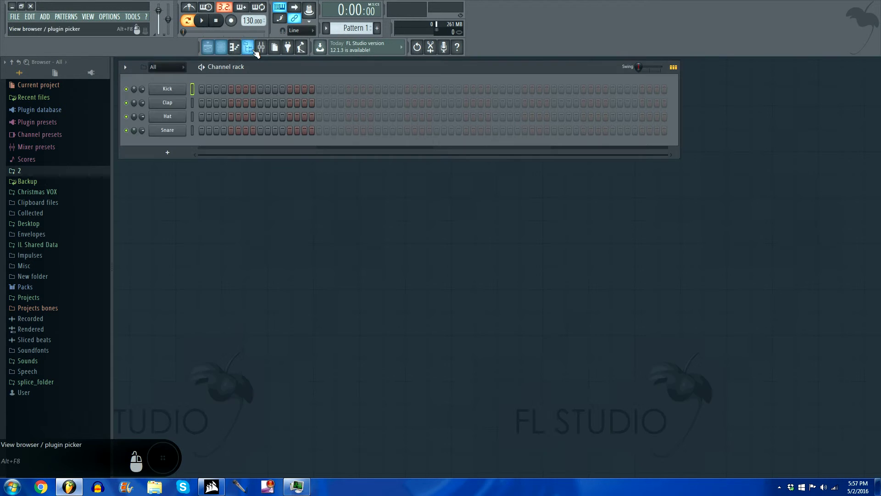
left_click(261, 48)
left_click(261, 48)
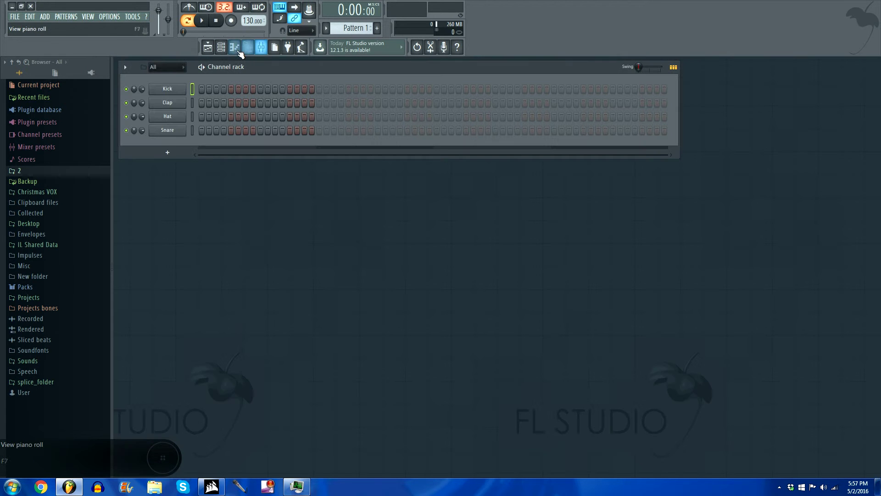
- Create a new project from the minimal "Empty" template
left_click(15, 16)
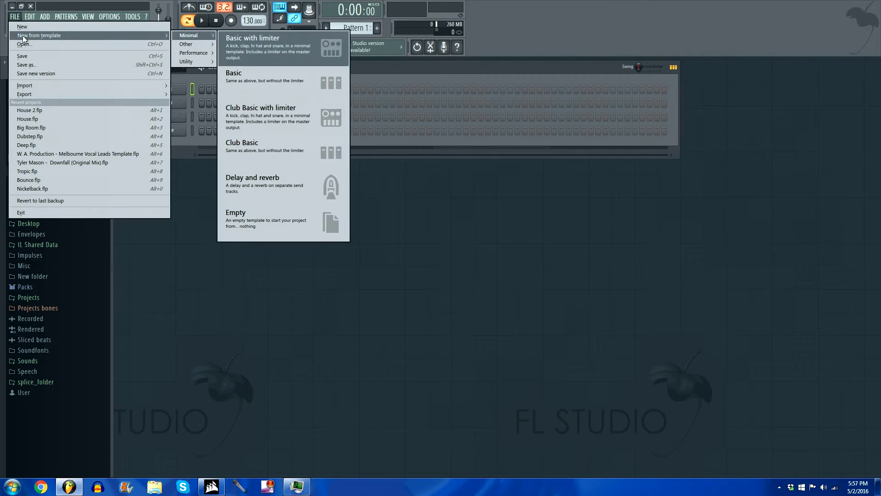
mouse_move(200, 43)
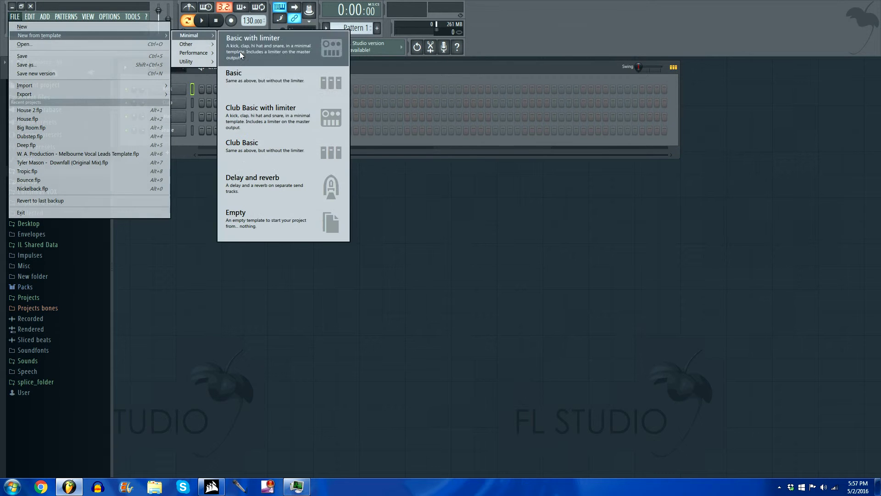
left_click(253, 217)
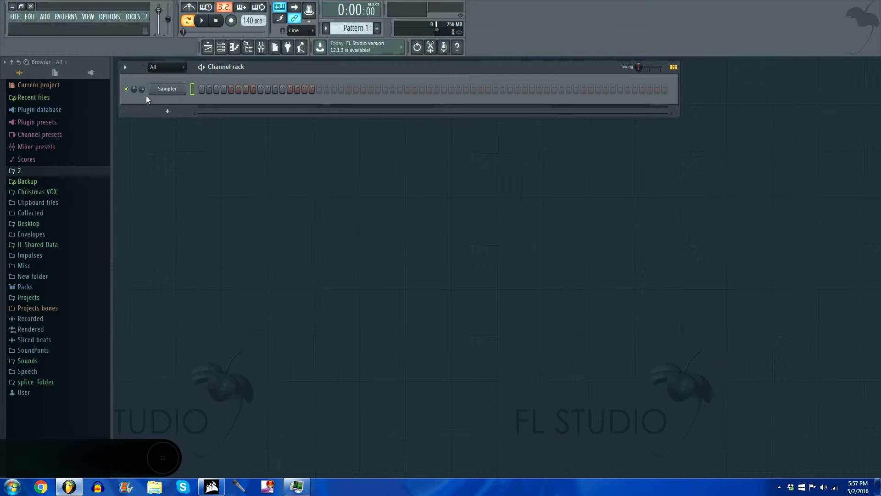
left_click(15, 17)
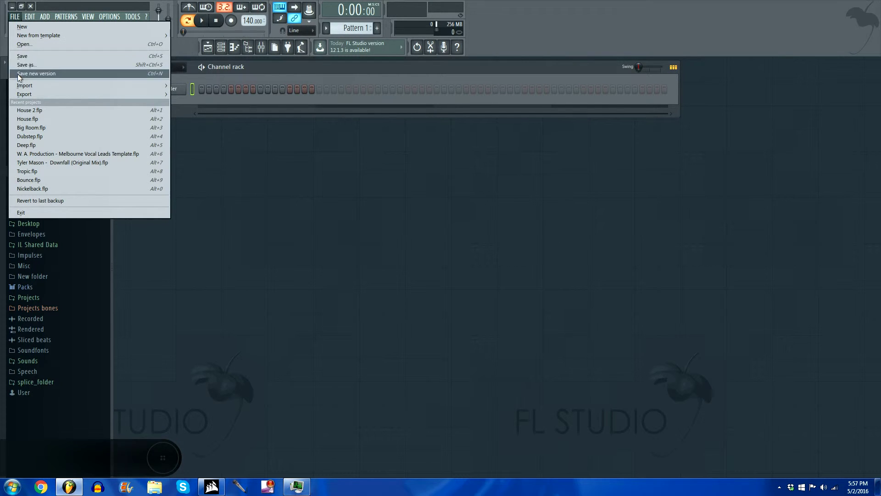
mouse_move(18, 84)
mouse_move(90, 94)
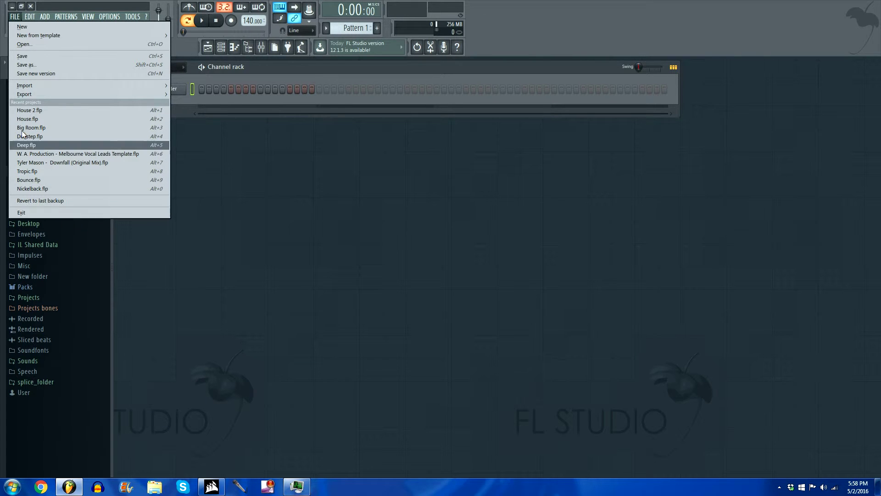
left_click(20, 20)
left_click(20, 20)
left_click(20, 19)
left_click(28, 17)
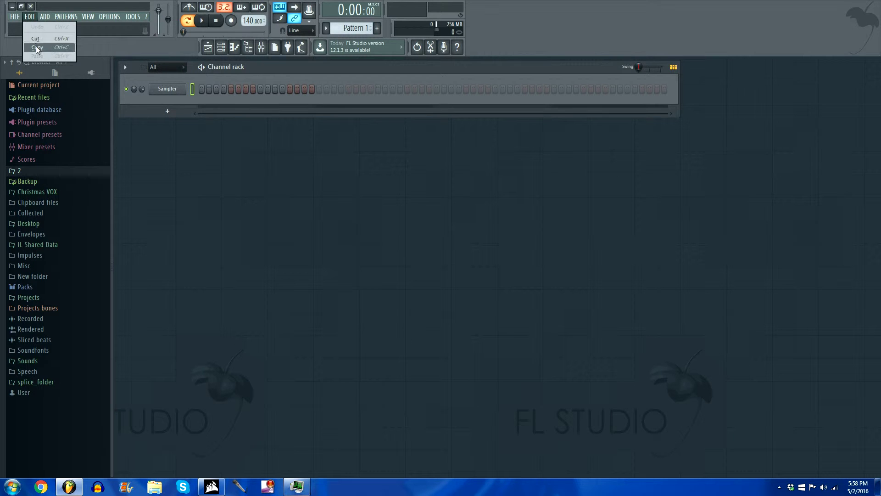
left_click(66, 16)
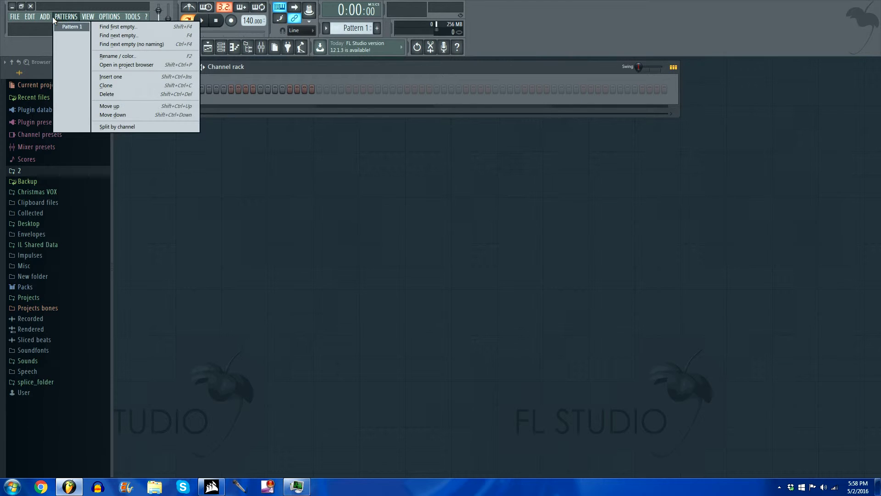
- Add an FL Keys channel to the channel rack and play a note on its keyboard
mouse_move(45, 18)
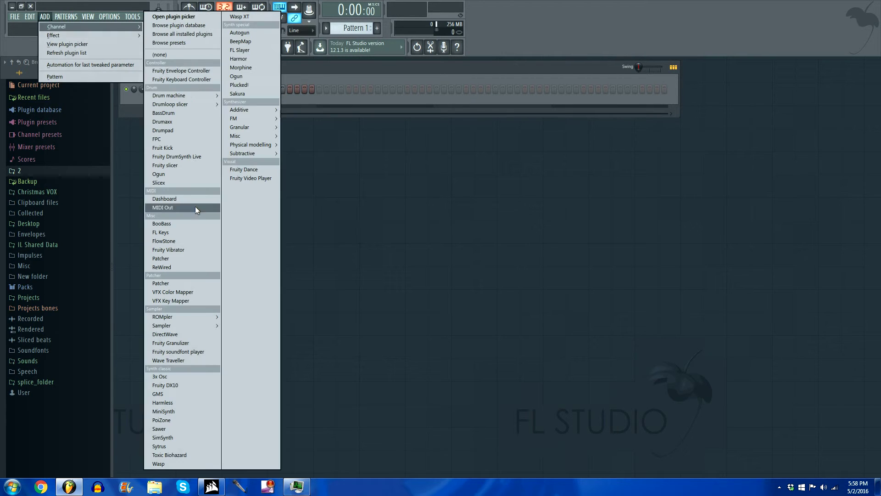
left_click(193, 231)
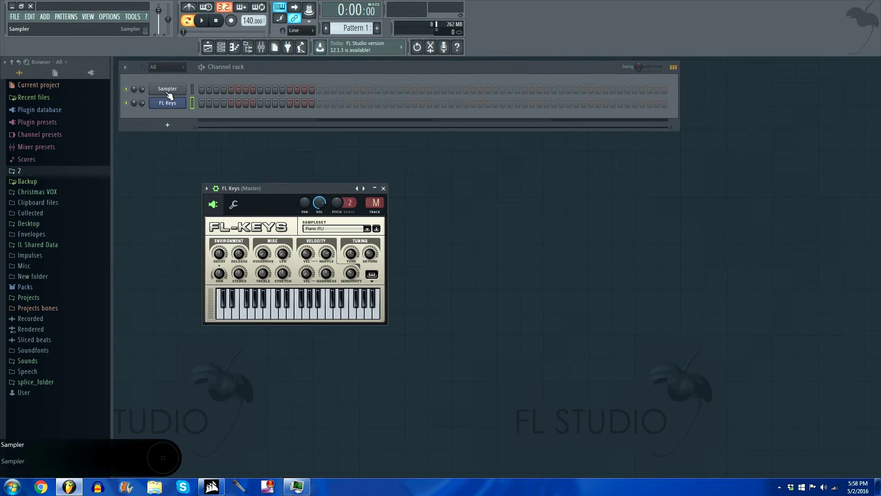
left_click(168, 103)
left_click(168, 103)
left_click(285, 314)
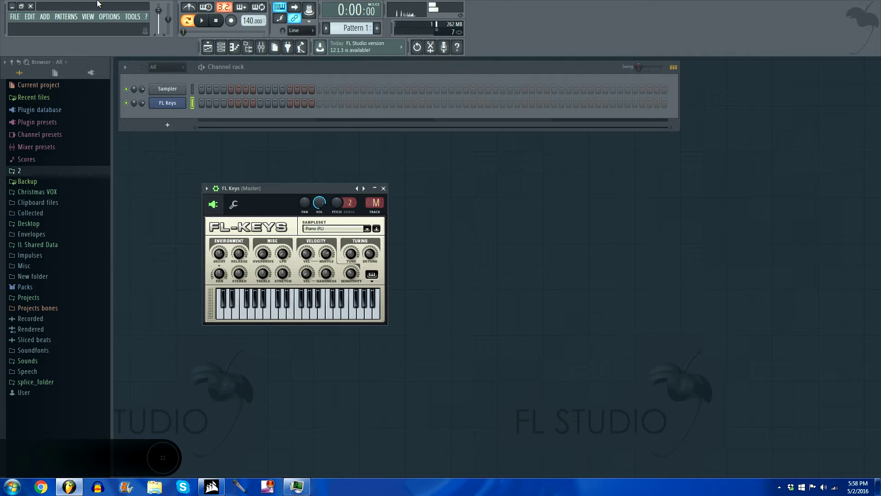
- Add the Maximus mastering effect to the master mixer track and close its plugin window
left_click(45, 17)
mouse_move(53, 36)
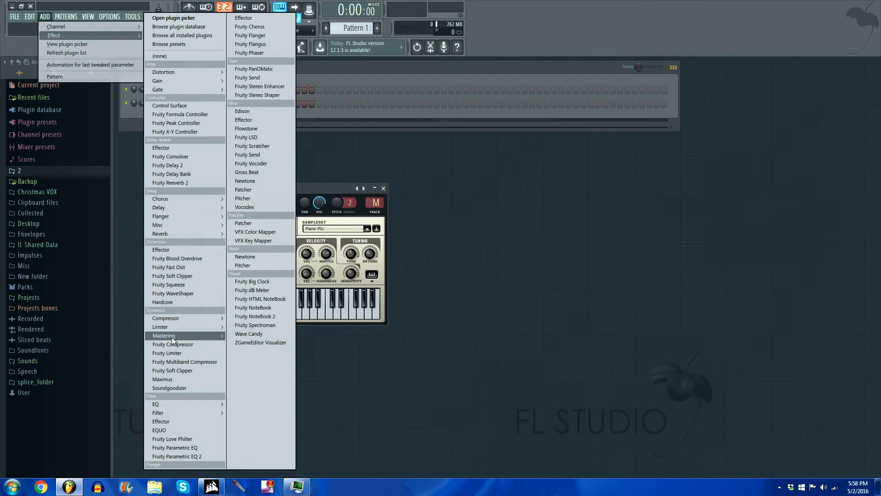
mouse_move(172, 337)
left_click(254, 337)
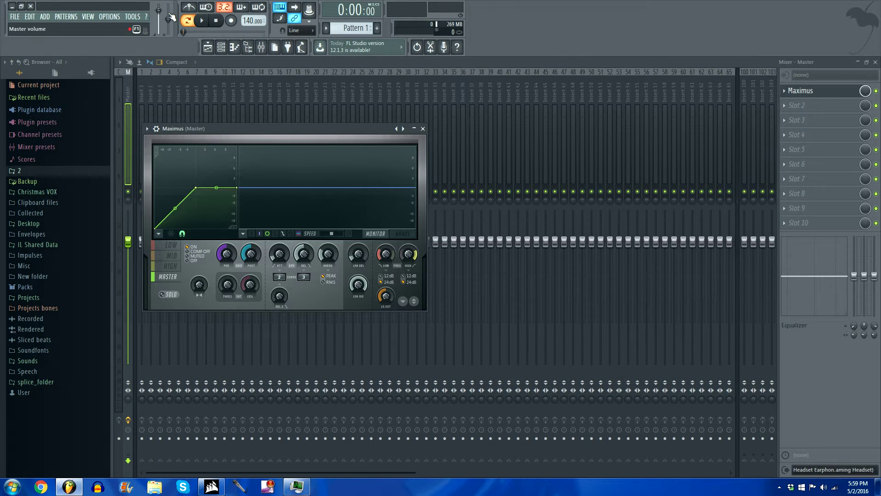
left_click(423, 128)
- Show the playlist with the channel rack in front of it
left_click(220, 46)
left_click(207, 47)
left_click(221, 47)
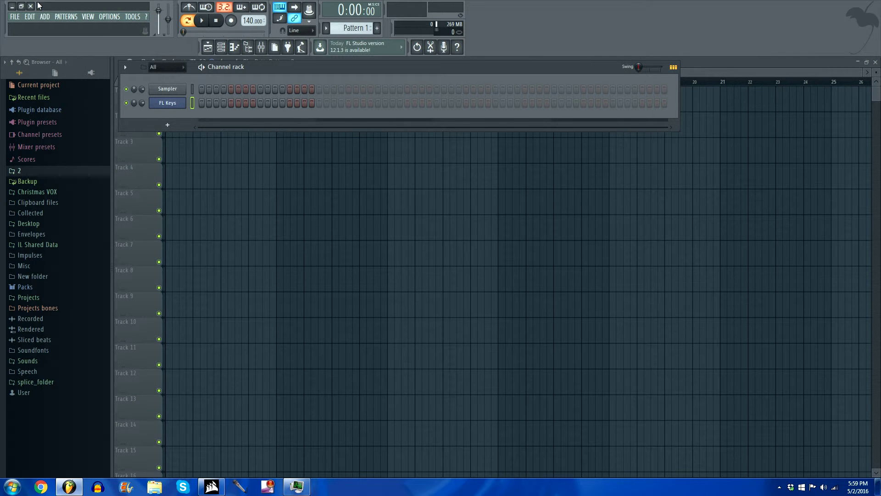
- View the installed generators and effects in the plugin picker and close it
left_click(45, 17)
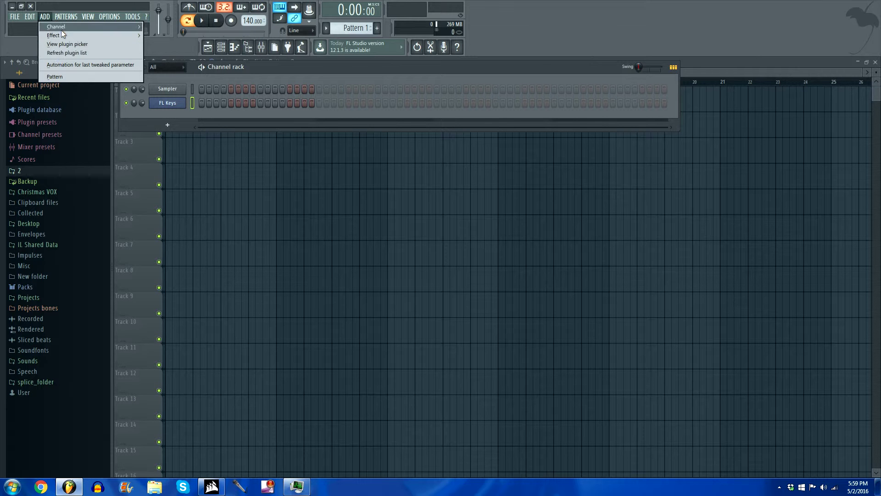
left_click(56, 48)
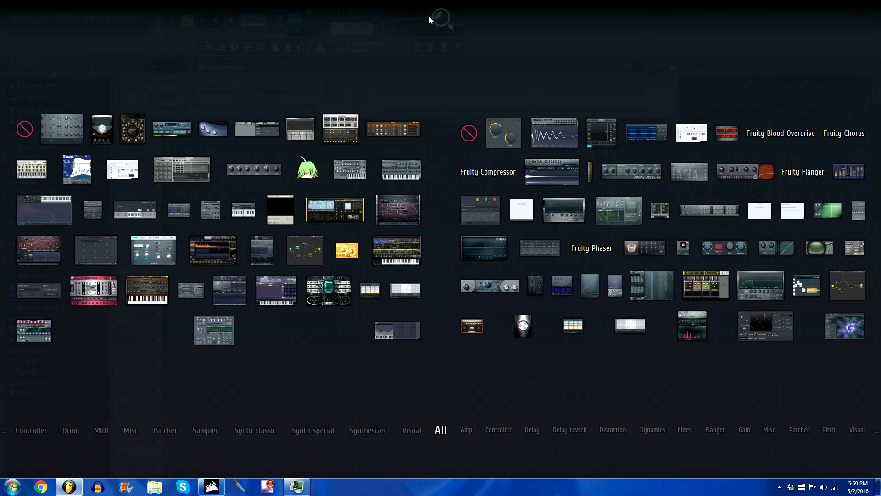
left_click(456, 457)
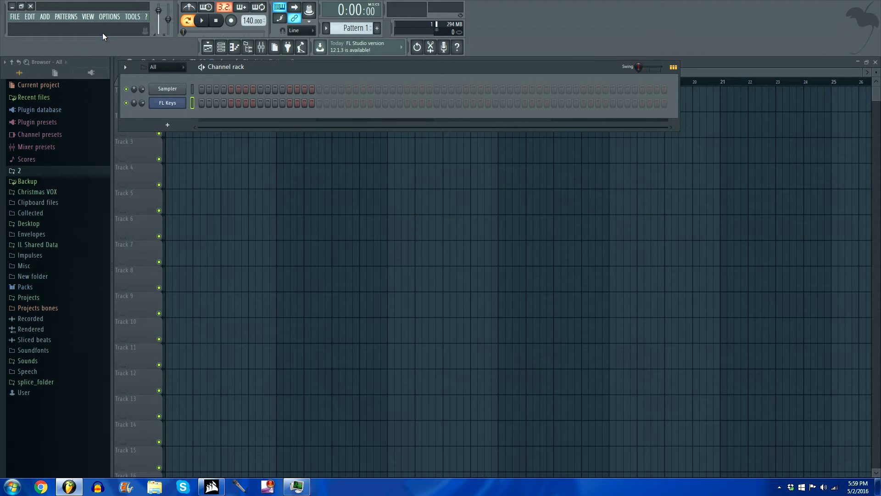
- Select Pattern 1 as the active pattern
left_click(50, 15)
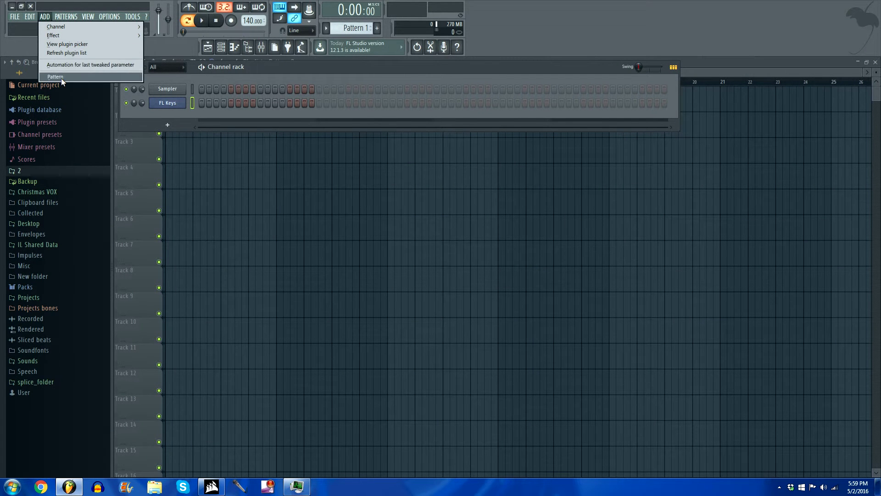
mouse_move(62, 19)
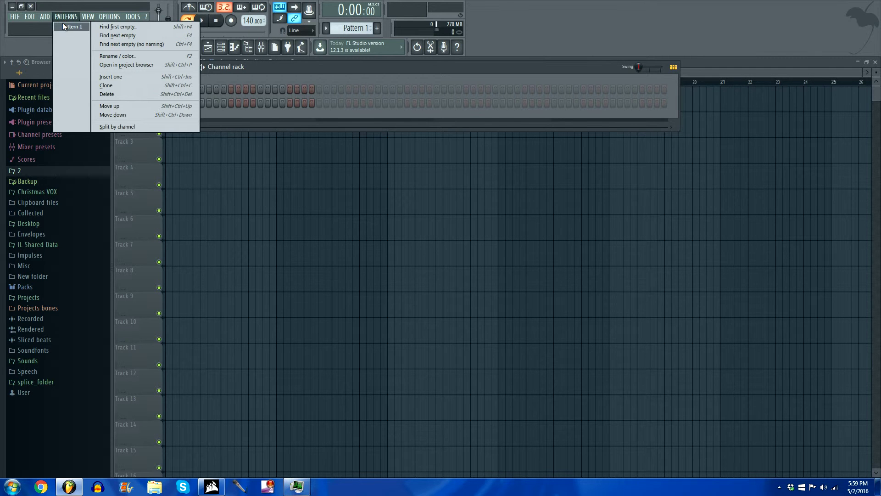
left_click(66, 28)
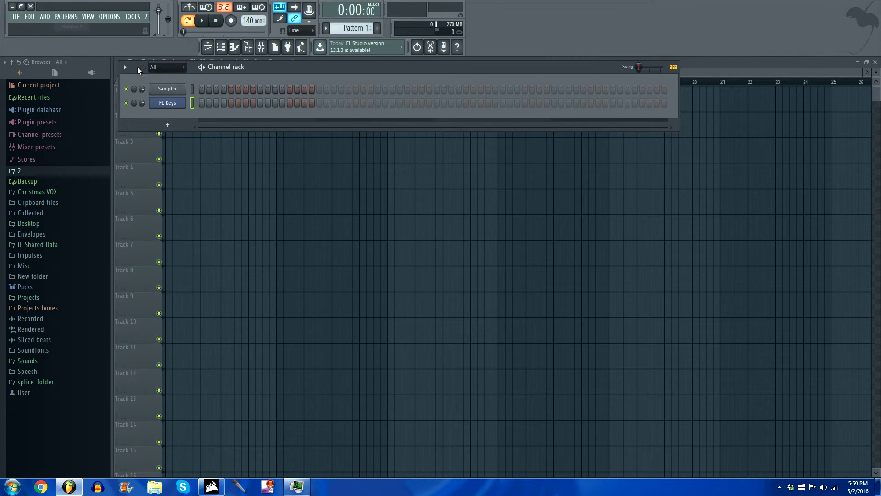
- Delete the FL Keys channel from the channel rack and confirm the deletion
right_click(179, 107)
left_click(230, 164)
left_click(487, 268)
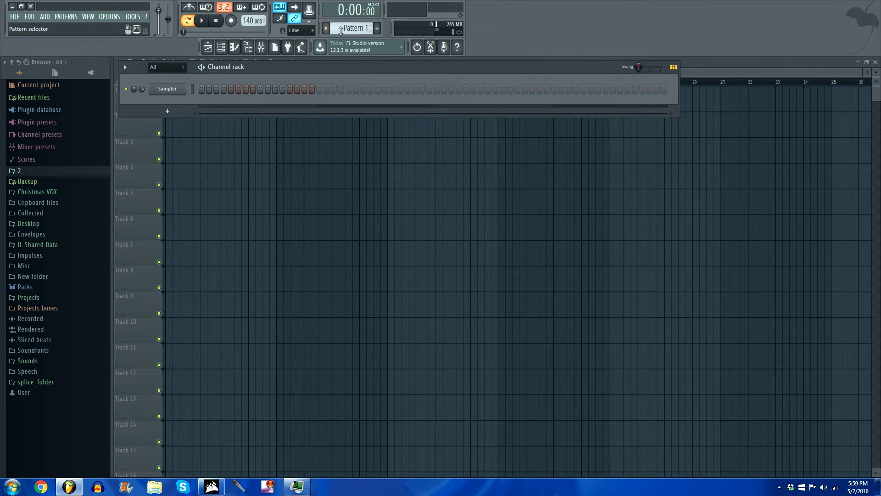
- Try to switch to the next empty pattern, first with naming and again without naming
left_click(70, 17)
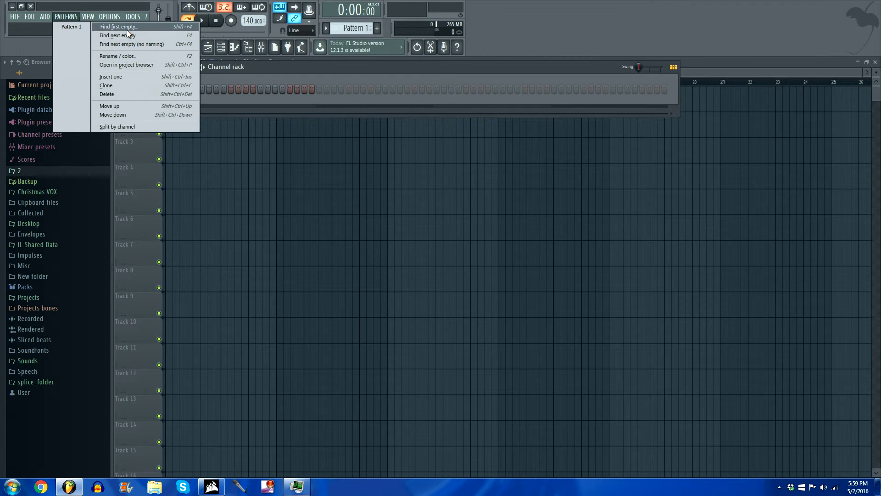
left_click(237, 78)
left_click(68, 17)
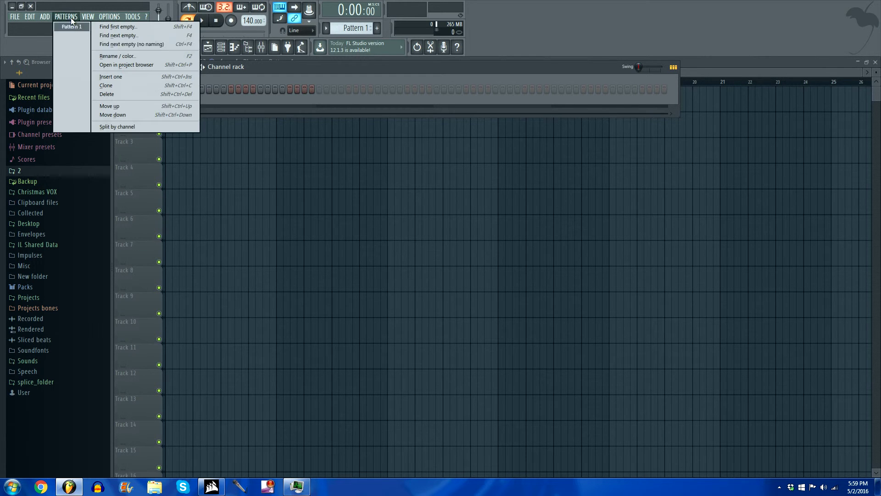
left_click(124, 37)
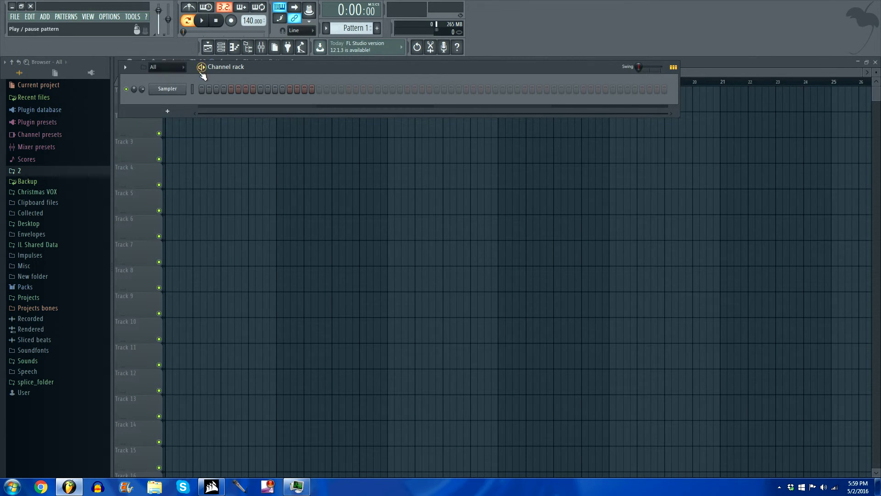
left_click(60, 19)
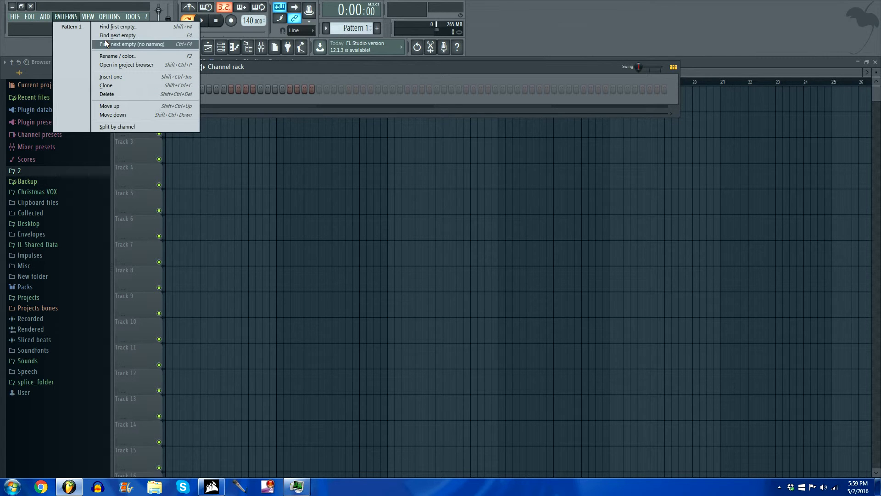
left_click(154, 46)
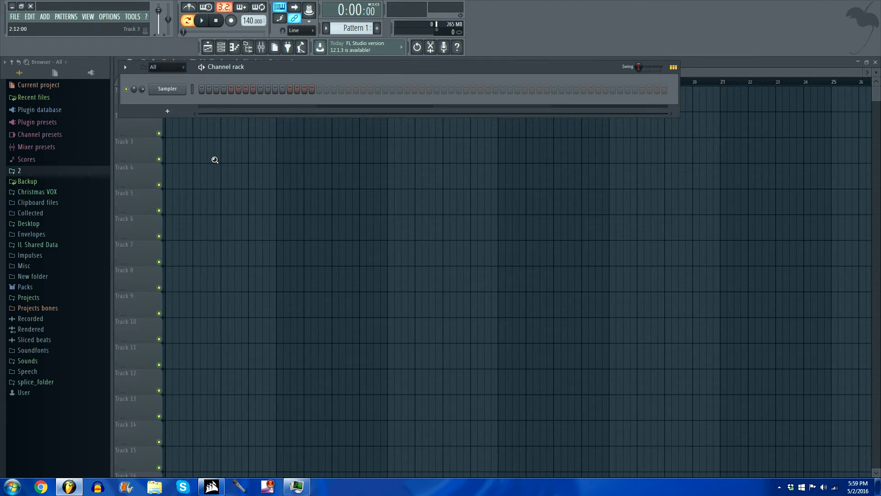
- Show Pattern 1 in the project browser and collapse the Current project folder
left_click(61, 18)
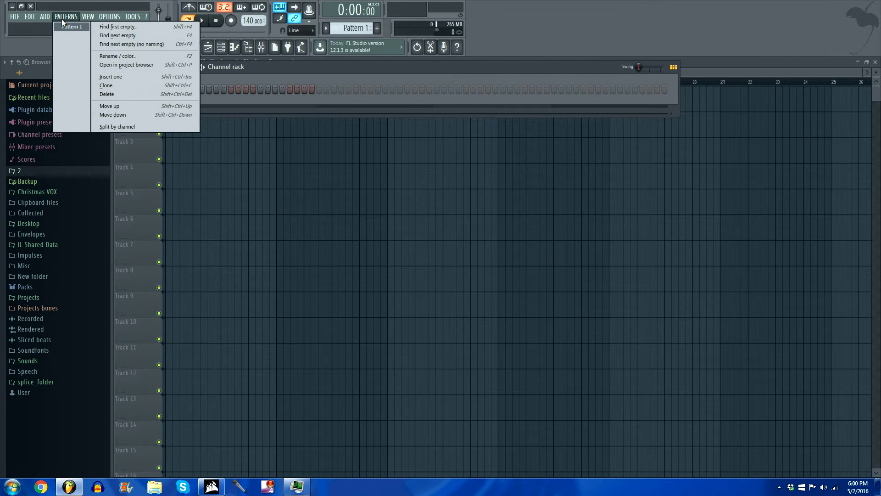
left_click(115, 66)
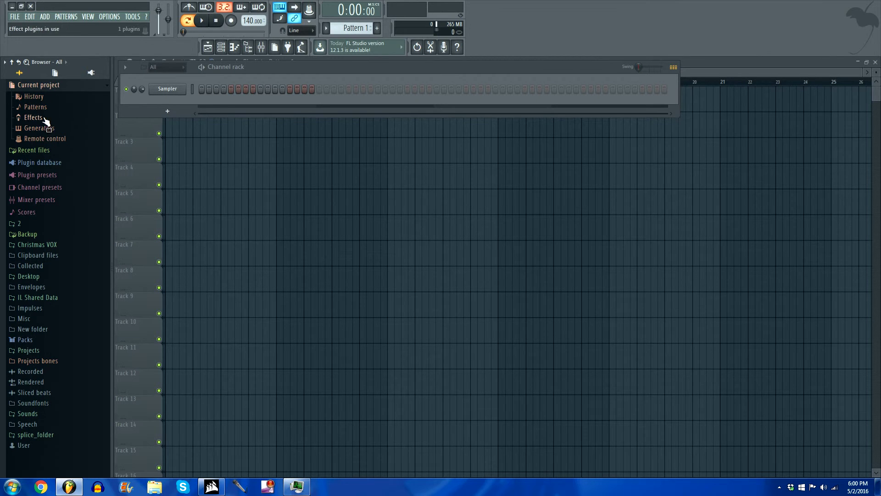
left_click(41, 85)
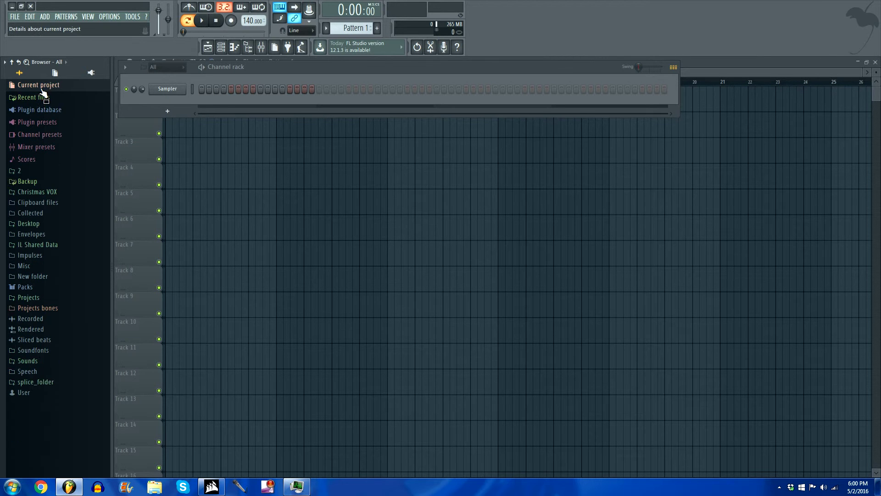
- Clone the Sampler channel in the channel rack, and clone the resulting copy as well
left_click(66, 18)
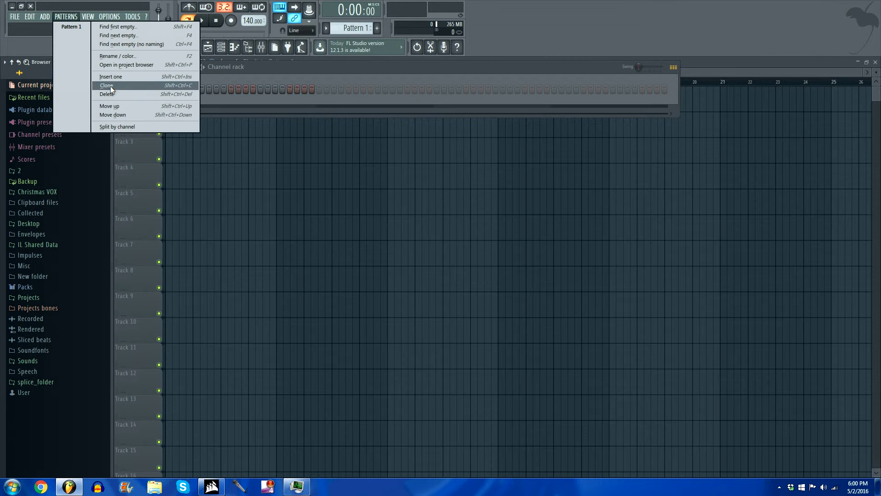
key("Escape")
right_click(184, 86)
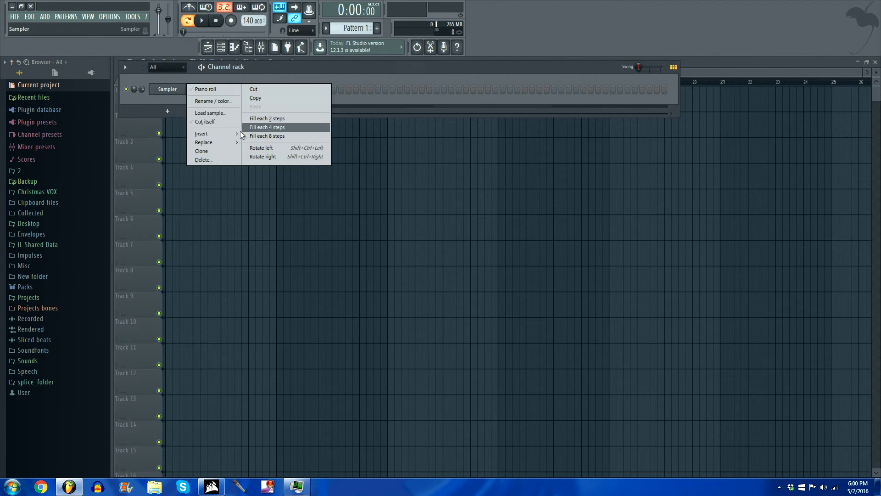
left_click(212, 153)
right_click(175, 104)
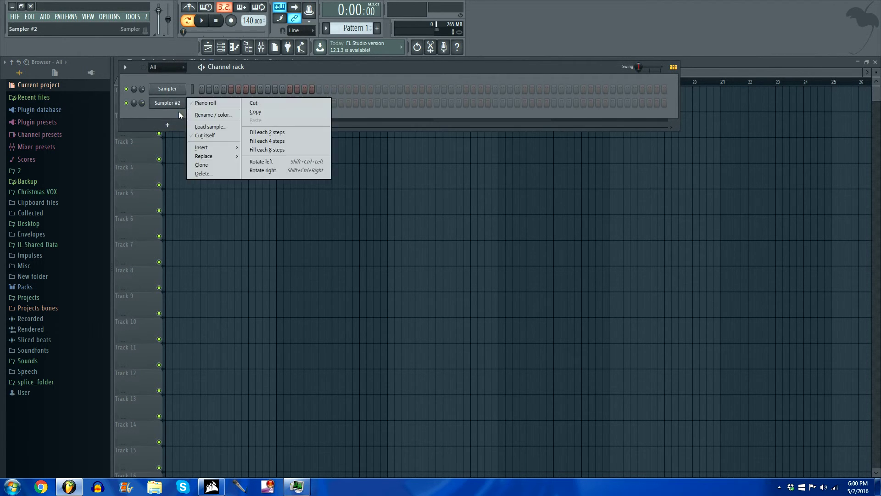
left_click(195, 165)
- Delete the Sampler #3 and Sampler #2 channels, confirming each deletion
right_click(175, 117)
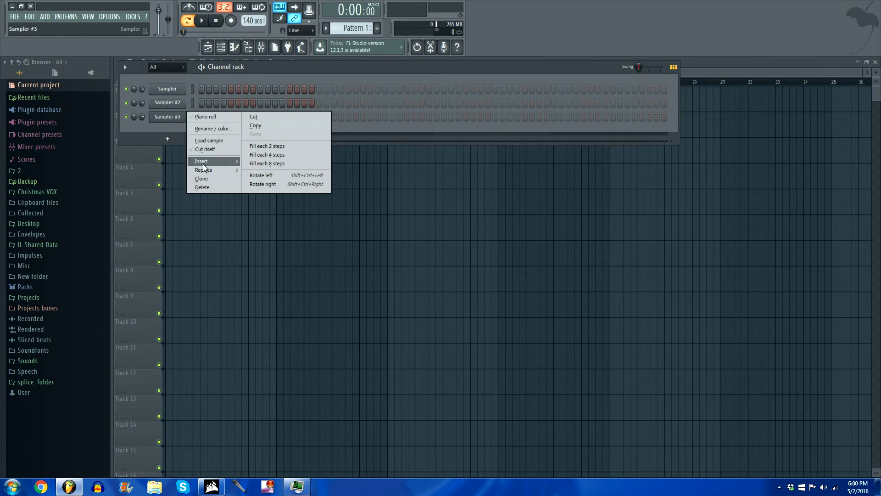
left_click(205, 187)
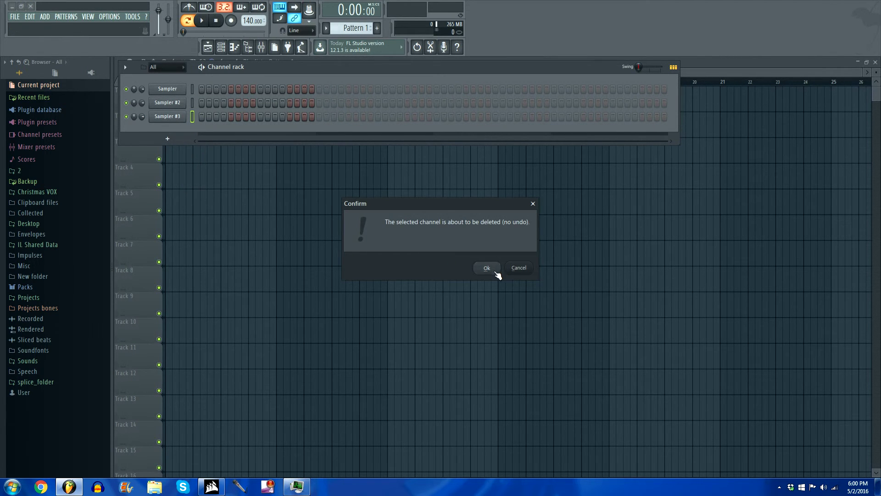
left_click(491, 270)
right_click(183, 103)
left_click(200, 173)
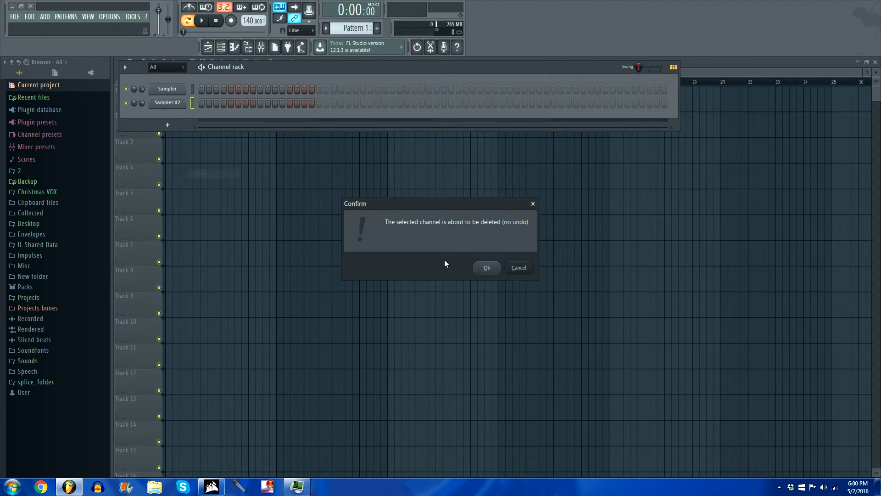
left_click(487, 271)
- Try to split Pattern 1 by channel
right_click(161, 91)
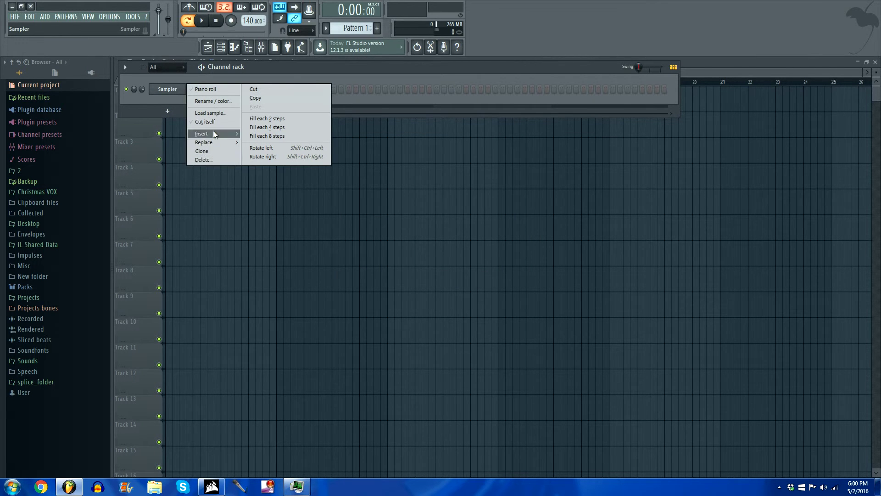
left_click(77, 16)
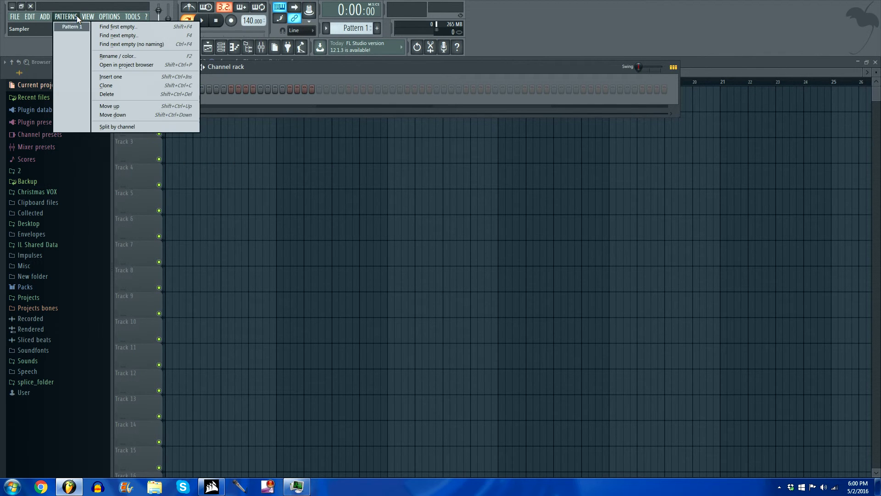
left_click(107, 127)
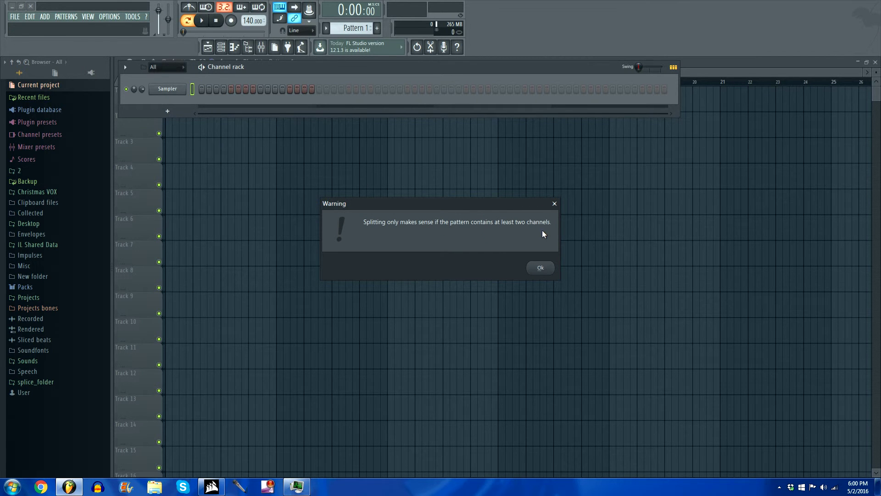
left_click(541, 268)
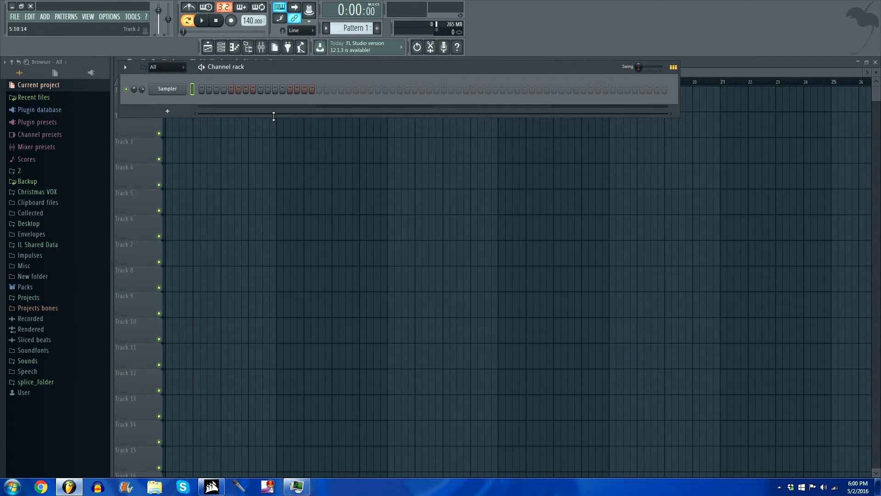
- Review the view commands for windows, layout and browser, including the options for arranging windows
left_click(64, 17)
mouse_move(88, 17)
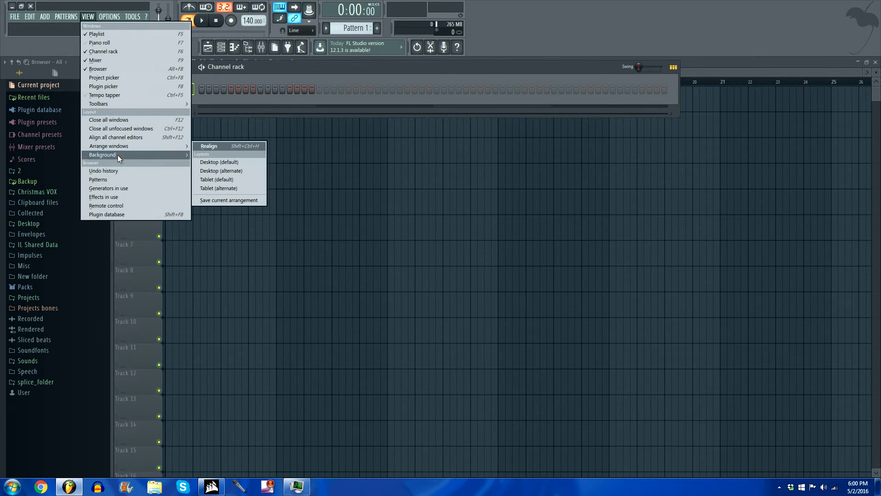
mouse_move(117, 154)
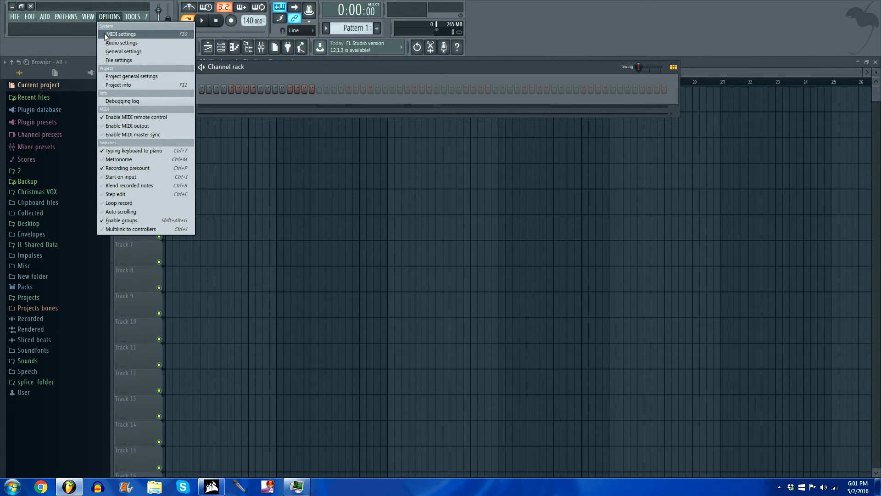
- Inspect the MIDI and audio settings and list the installed audio devices
left_click(105, 35)
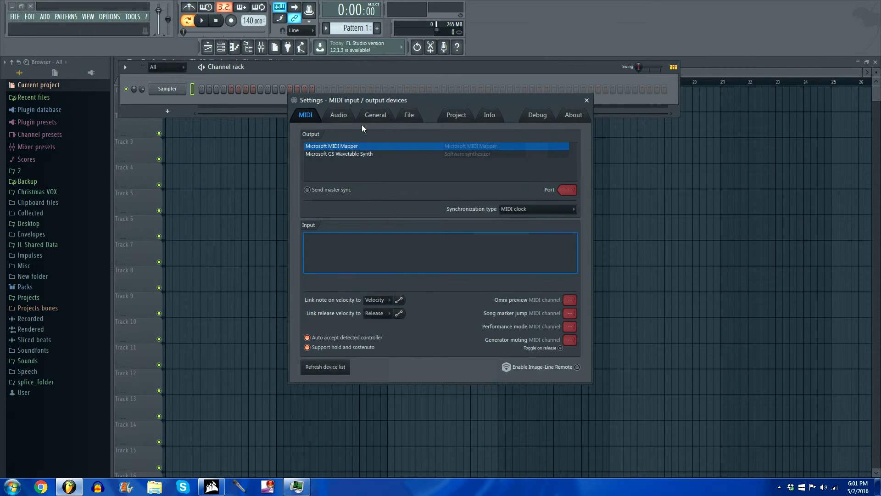
left_click(339, 113)
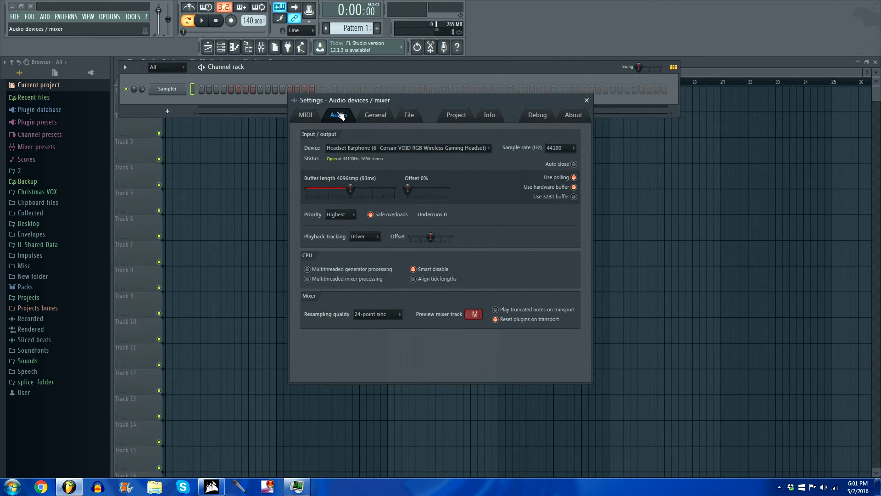
left_click(419, 152)
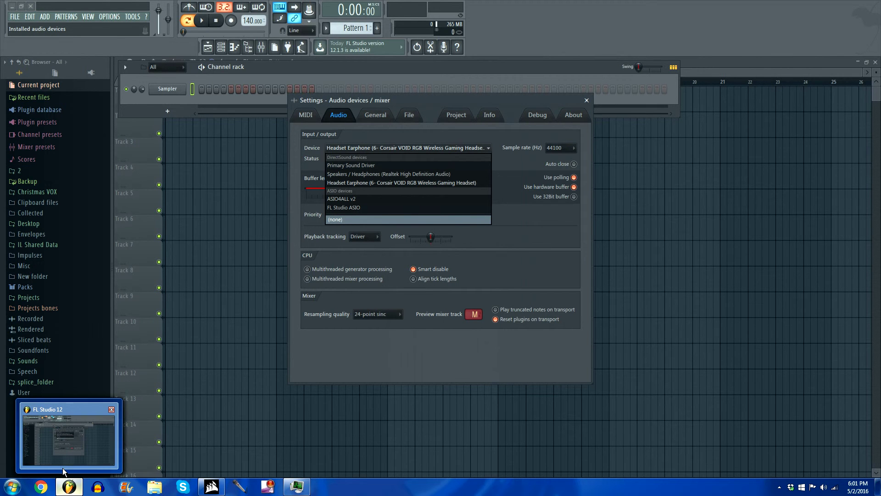
- Look through the general, file and project pages of the settings
left_click(374, 122)
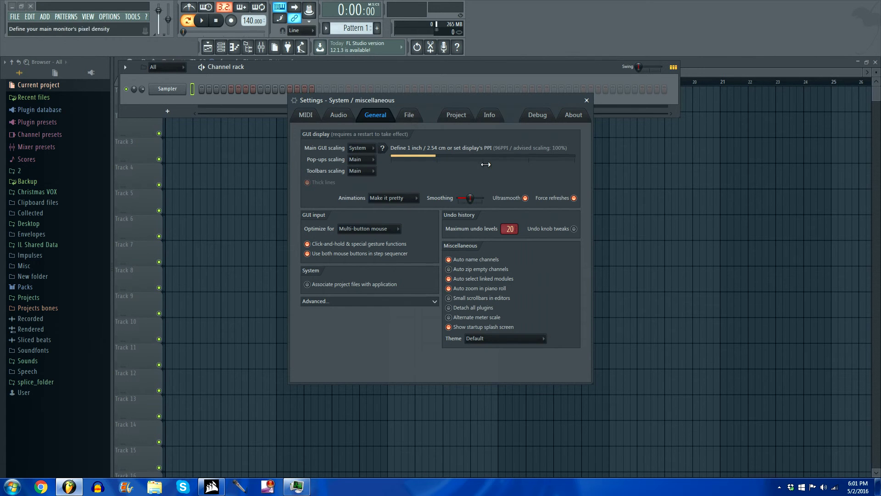
left_click(410, 115)
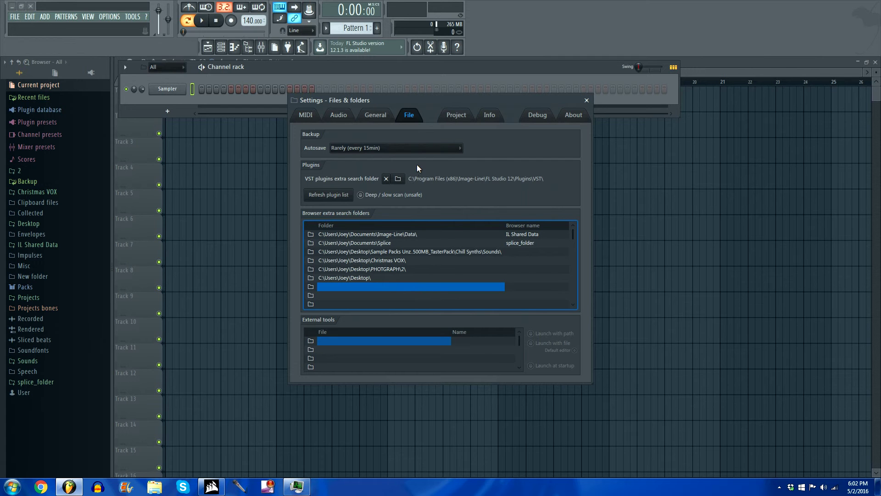
left_click(456, 114)
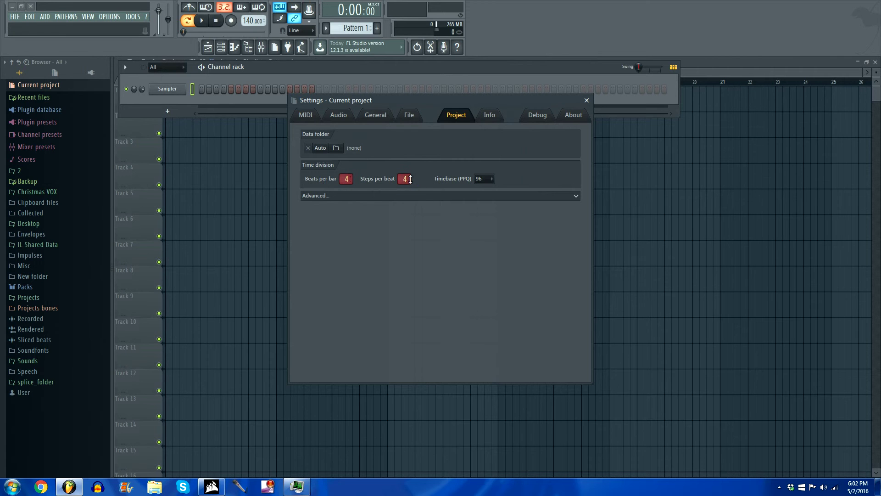
- Inspect the project info settings, including the title, author, genre and web link fields
left_click(491, 116)
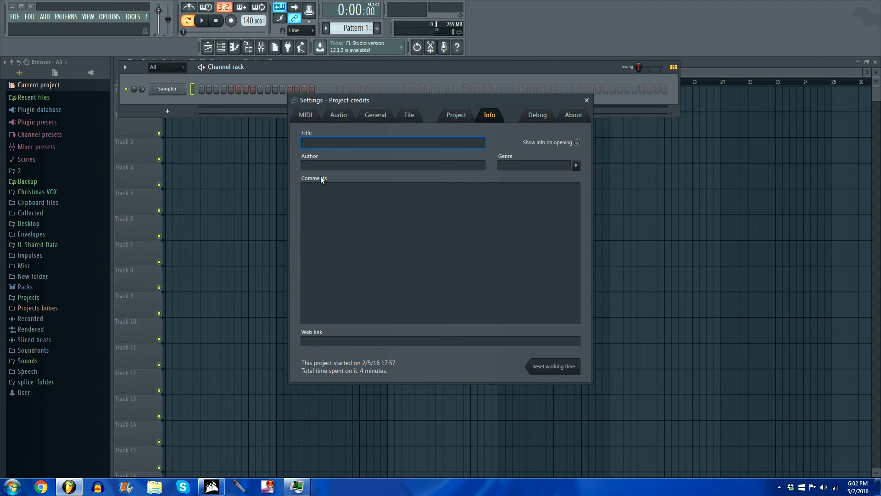
left_click(541, 166)
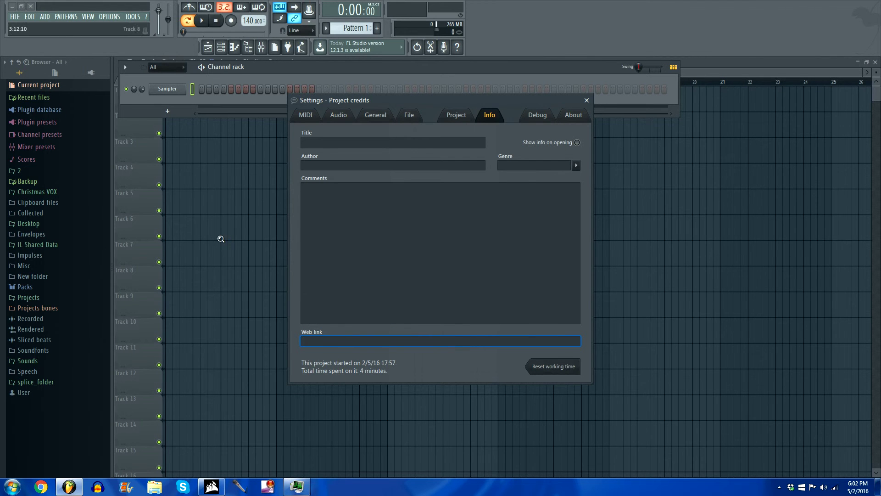
left_click(456, 115)
left_click(487, 117)
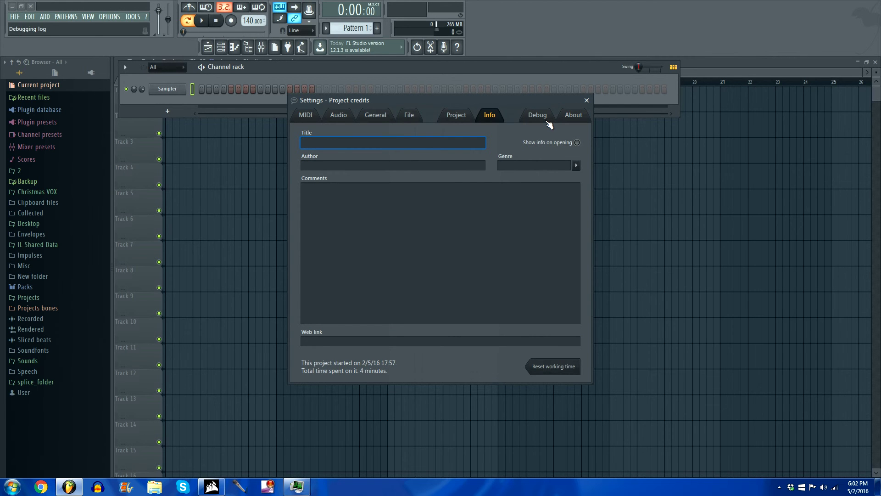
left_click(357, 163)
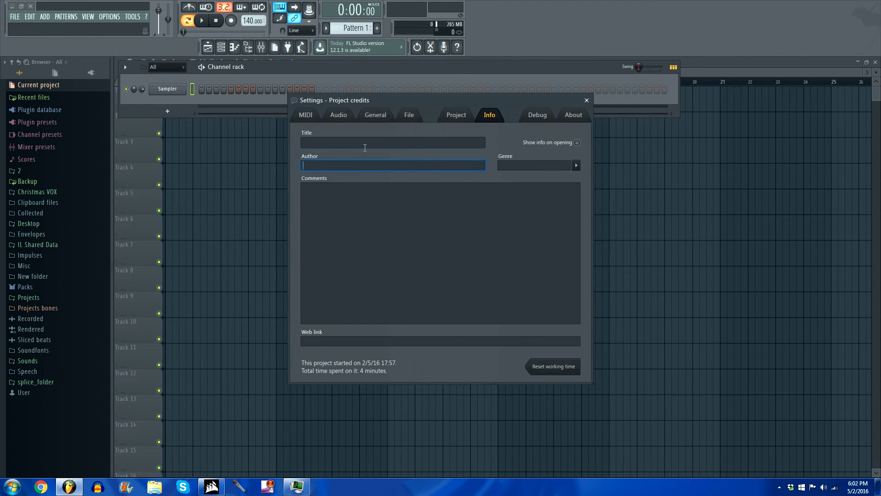
- View the debugging log, the About page and the MIDI settings, and close the settings window
left_click(535, 115)
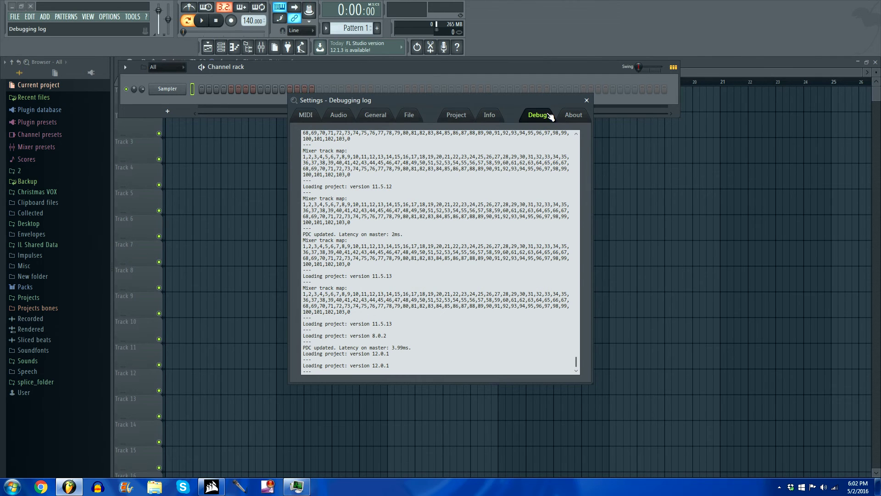
left_click(573, 117)
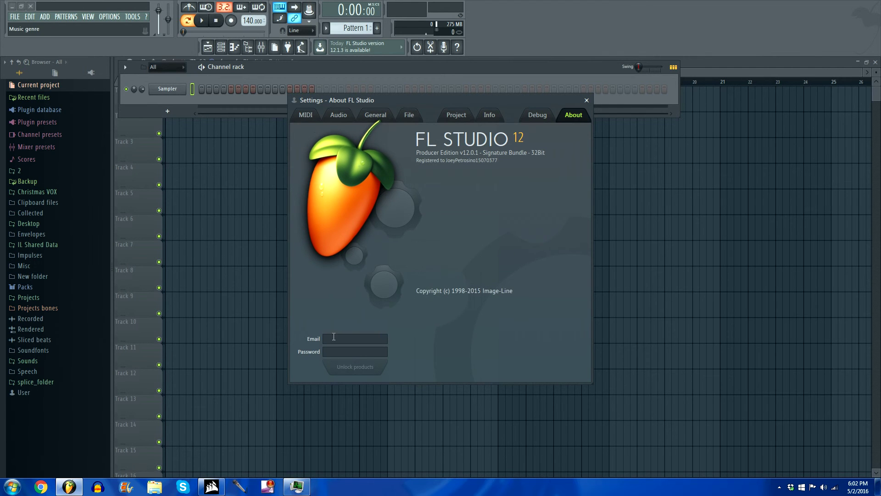
left_click(307, 117)
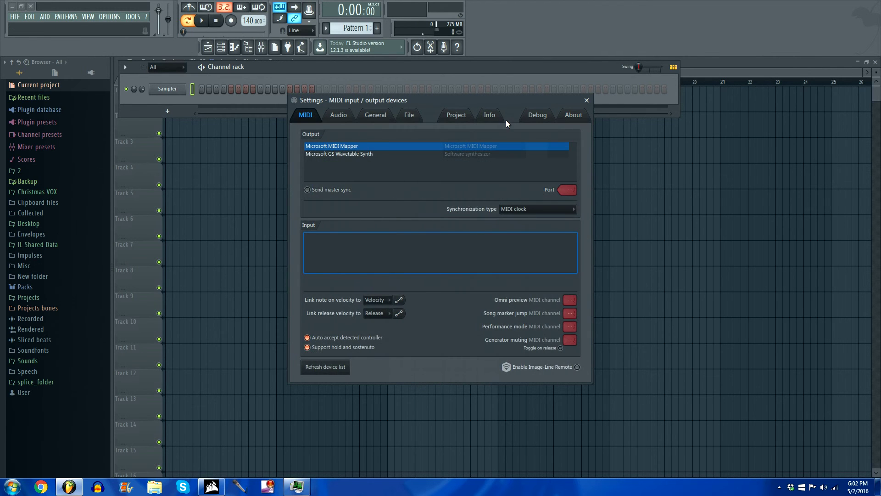
left_click(586, 100)
- Review the MIDI options and switches, such as metronome, recording precount, step edit and loop record
left_click(112, 17)
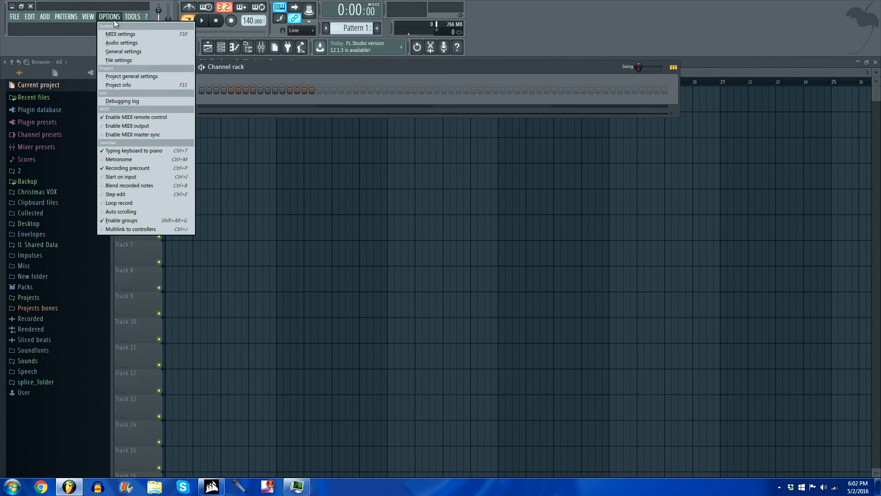
mouse_move(132, 16)
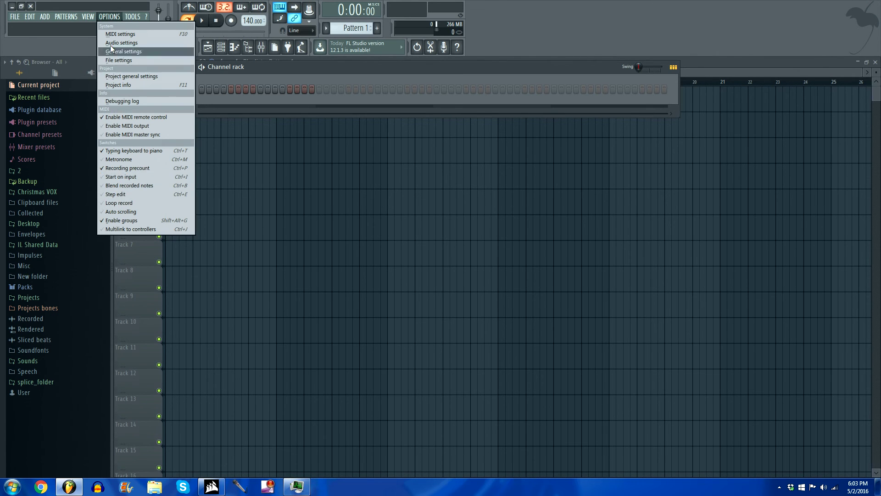
left_click(111, 6)
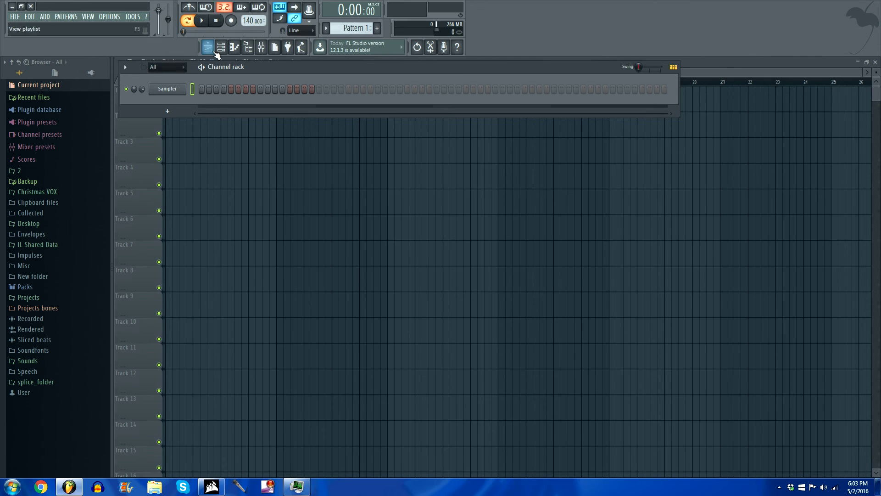
left_click(294, 17)
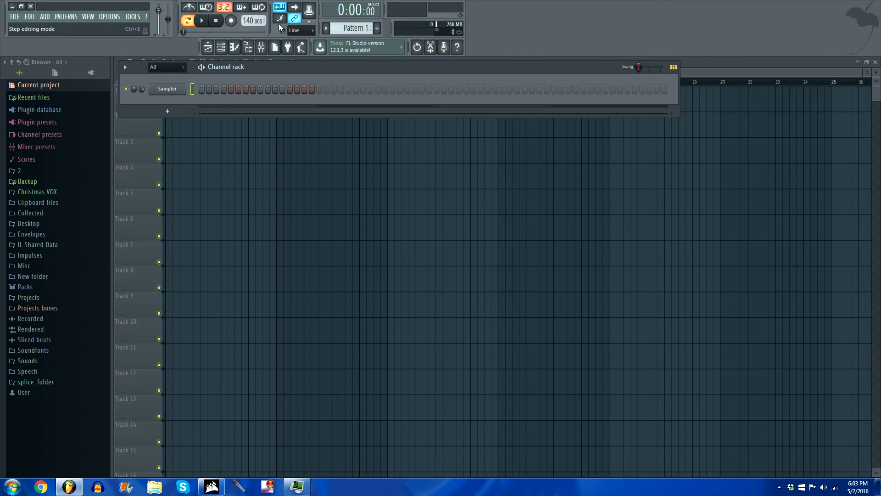
left_click(123, 15)
mouse_move(106, 17)
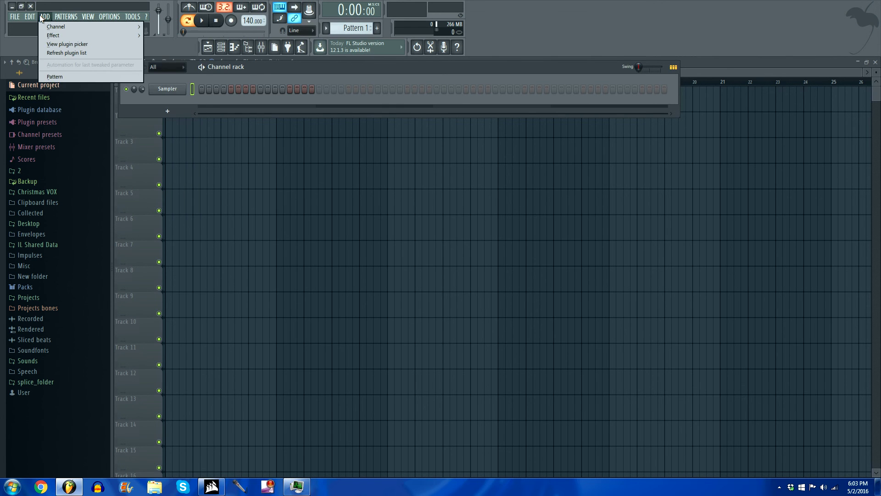
mouse_move(22, 15)
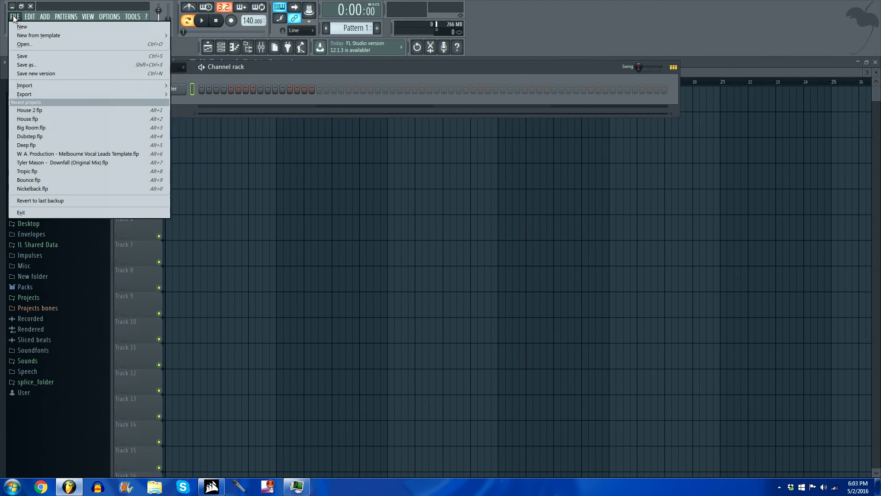
left_click(16, 17)
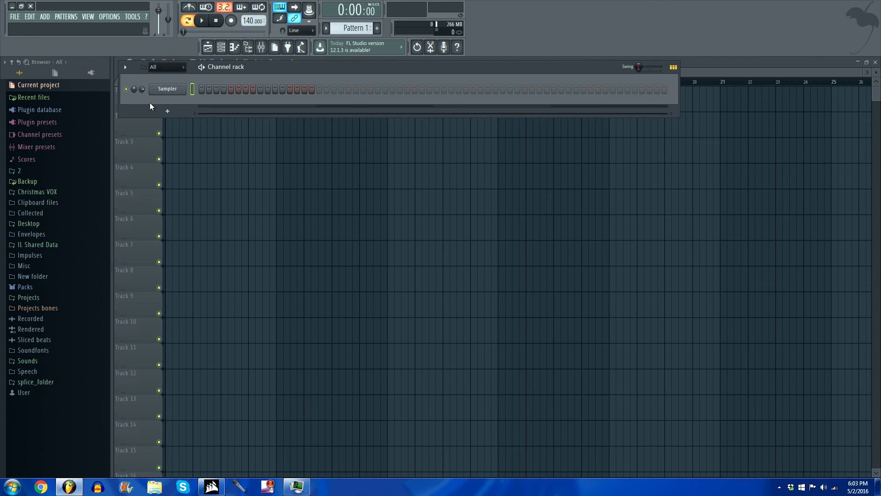
left_click(42, 16)
mouse_move(14, 16)
left_click(93, 15)
left_click(93, 16)
left_click(93, 15)
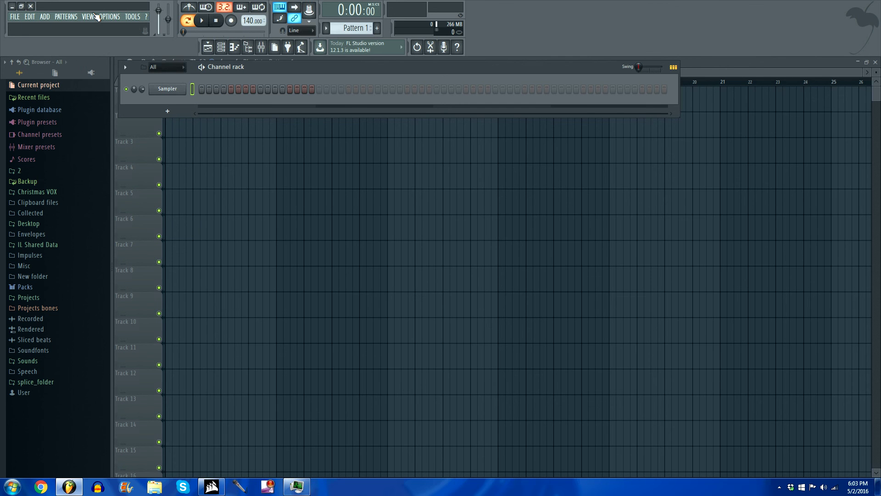
- Open the Sampler channel's name and color editor and try to pick a new color from the palette
right_click(166, 92)
left_click(211, 101)
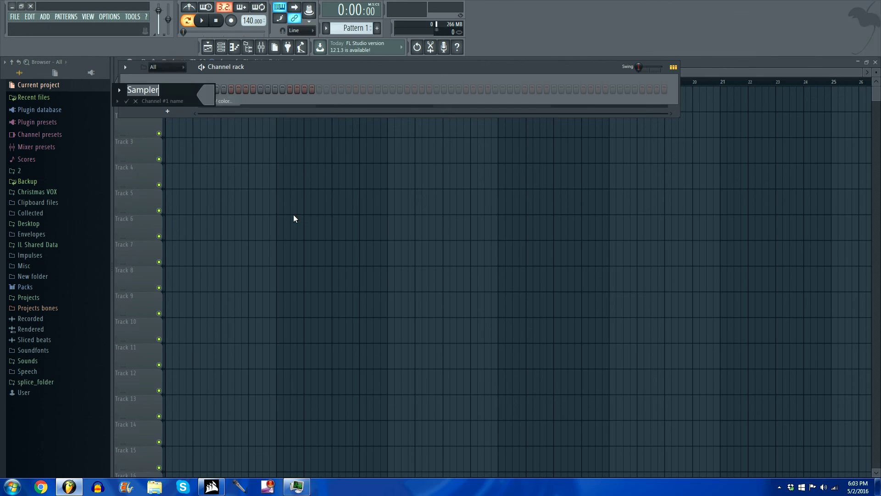
key("Return")
right_click(169, 90)
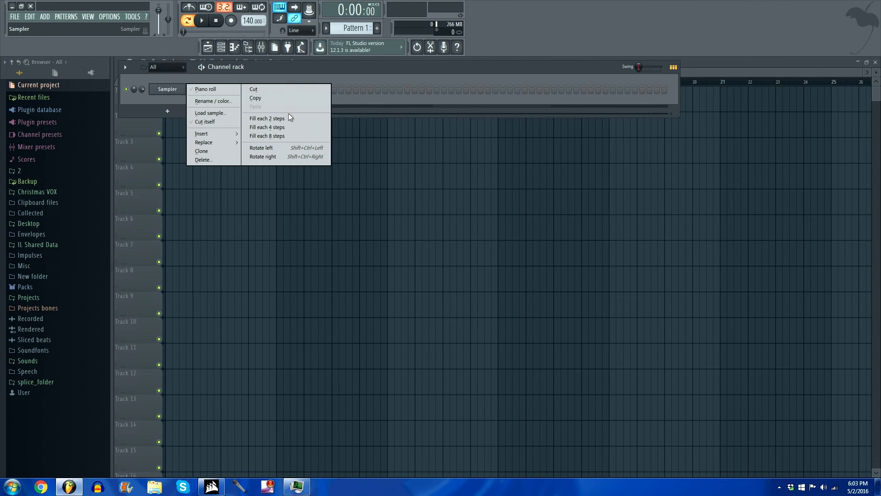
left_click(230, 102)
left_click(222, 96)
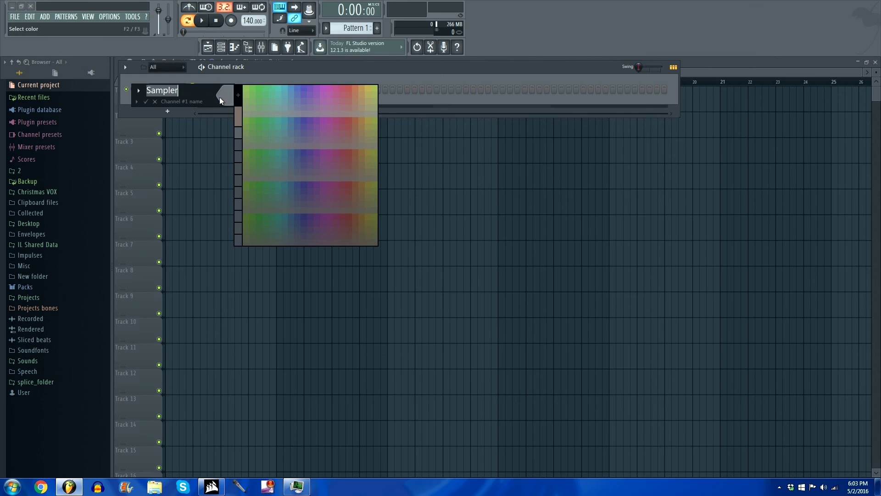
left_click(337, 120)
right_click(167, 88)
left_click(251, 67)
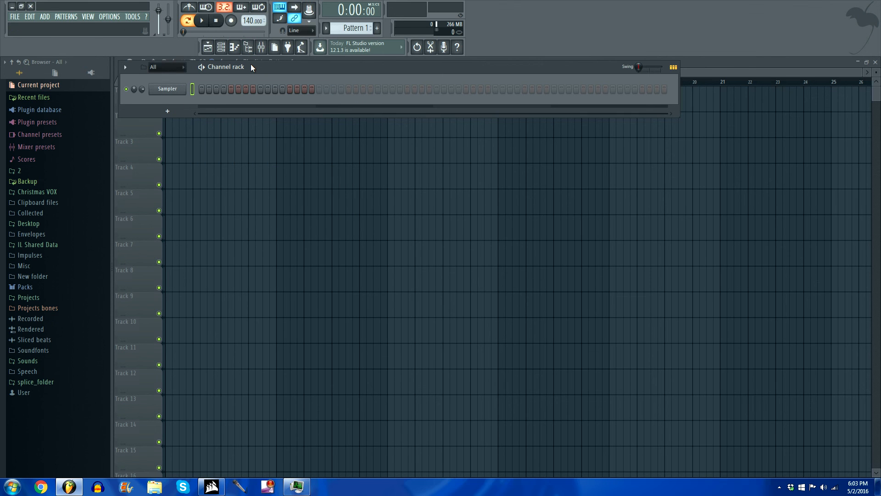